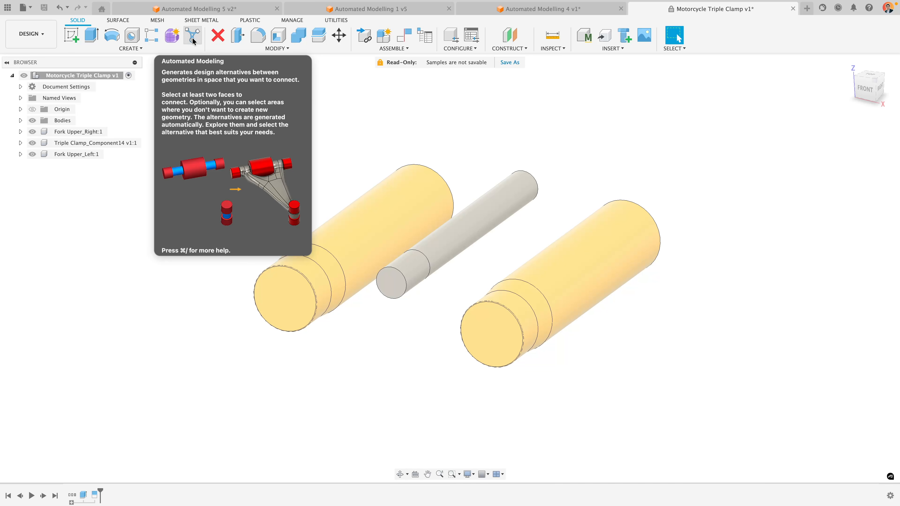
Generate Automated Modeling shapes as a new body connecting the stepped front faces of both fork uppers and the central stem's front face
left_click(192, 39)
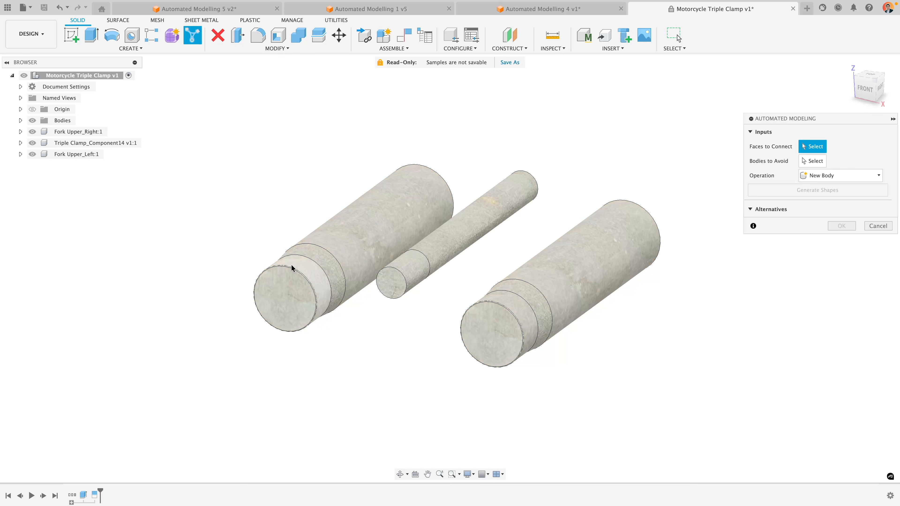
left_click(319, 279)
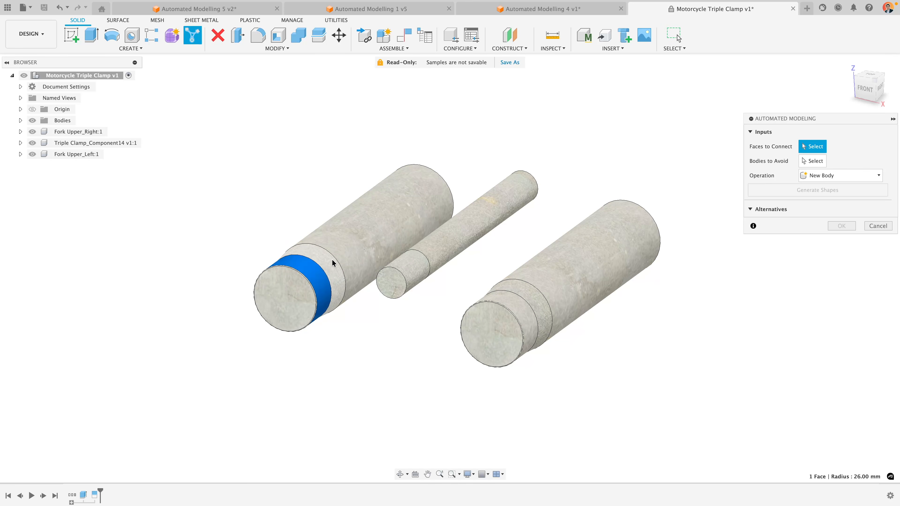
left_click(332, 259)
left_click(416, 271)
left_click(522, 310)
left_click(532, 300)
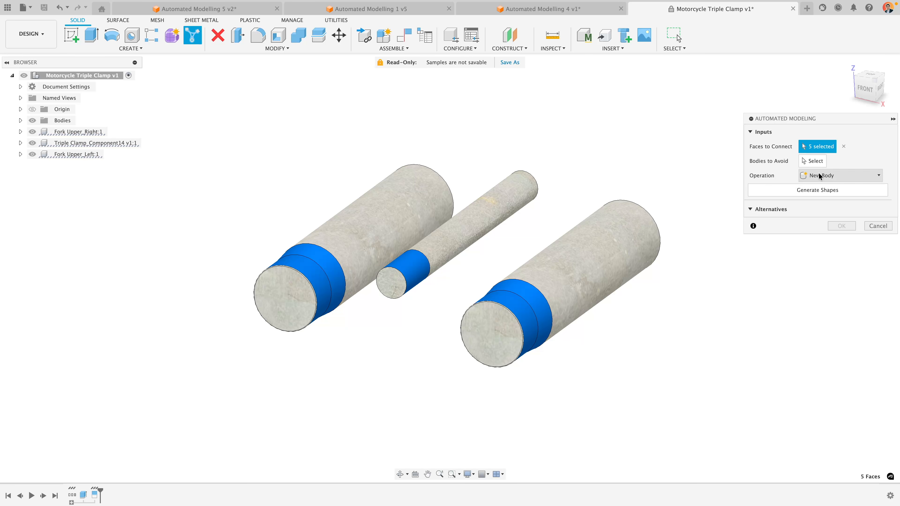
left_click(814, 190)
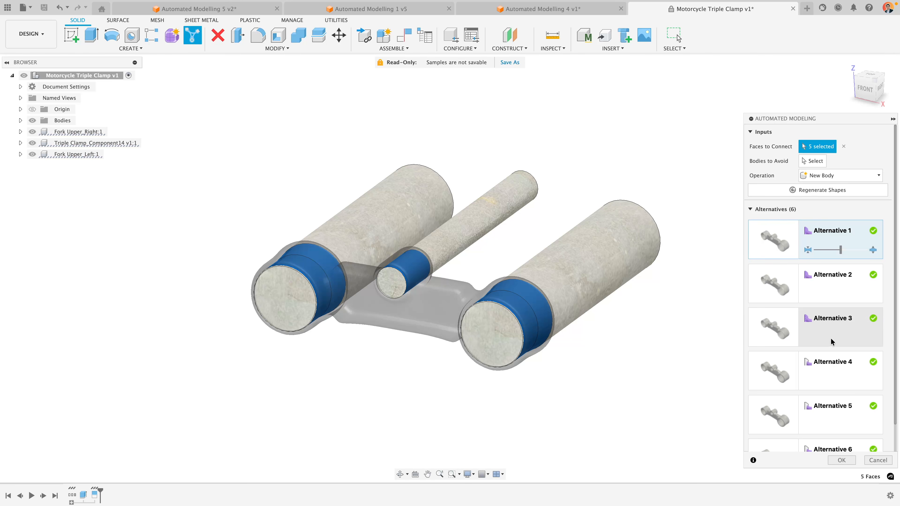
Choose Alternative 2, increase its volume to well above the default, and create the connecting body
left_click(835, 291)
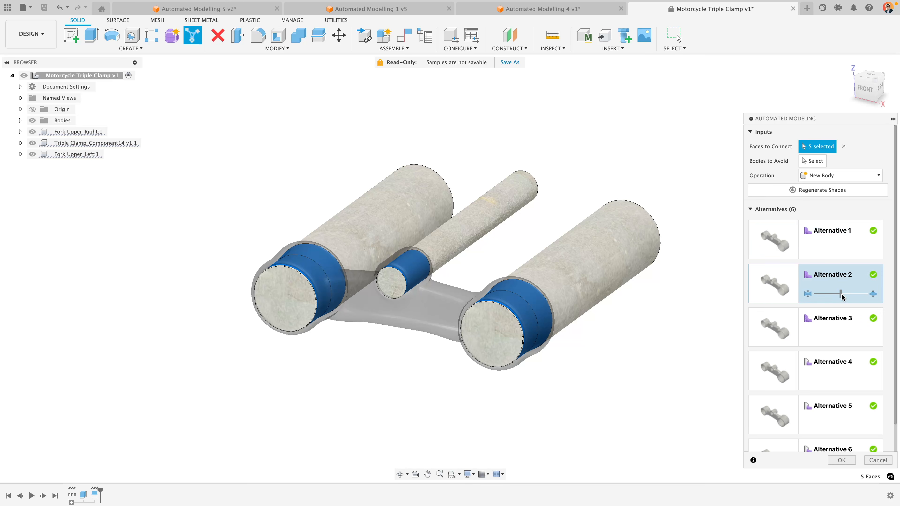
mouse_move(841, 295)
left_mouse_down()
mouse_move(815, 297)
mouse_move(863, 297)
mouse_move(851, 299)
left_mouse_up()
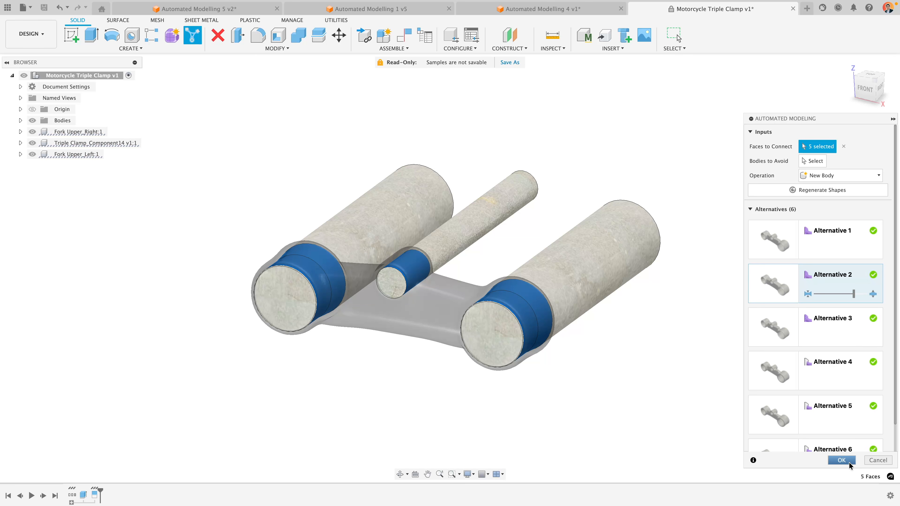
left_click(842, 460)
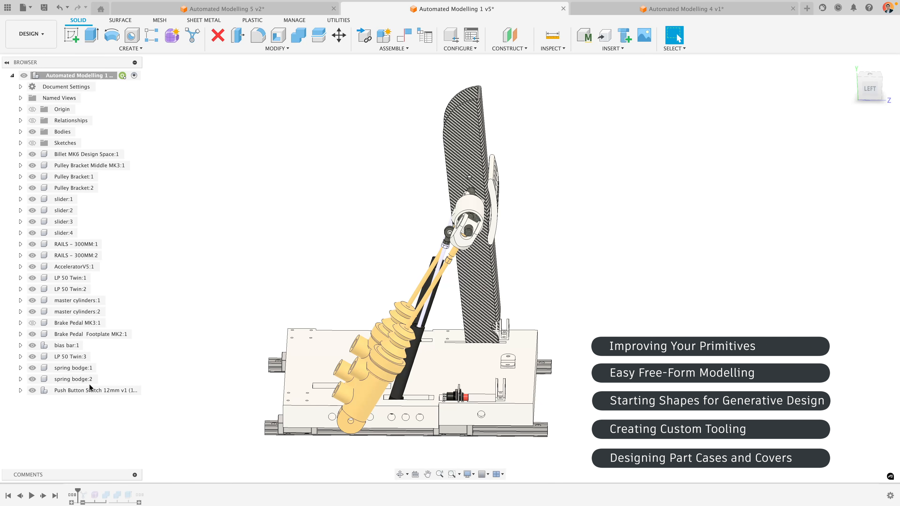
Examine the pedal box assembly and the brake pedal's Automated Modeling faces to connect and bodies to avoid
middle_click_drag(261, 354, 199, 354, "shift")
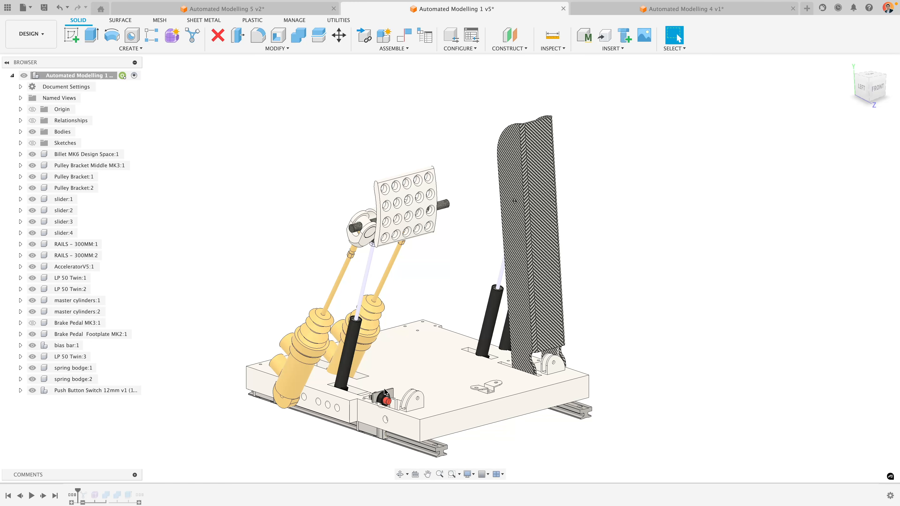
middle_click_drag(385, 372, 402, 359, "shift")
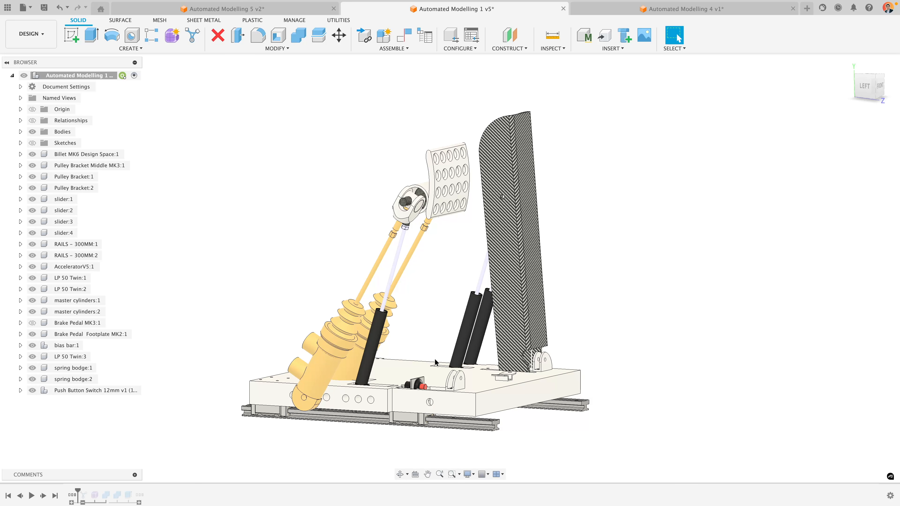
middle_click_drag(419, 351, 423, 352, "shift")
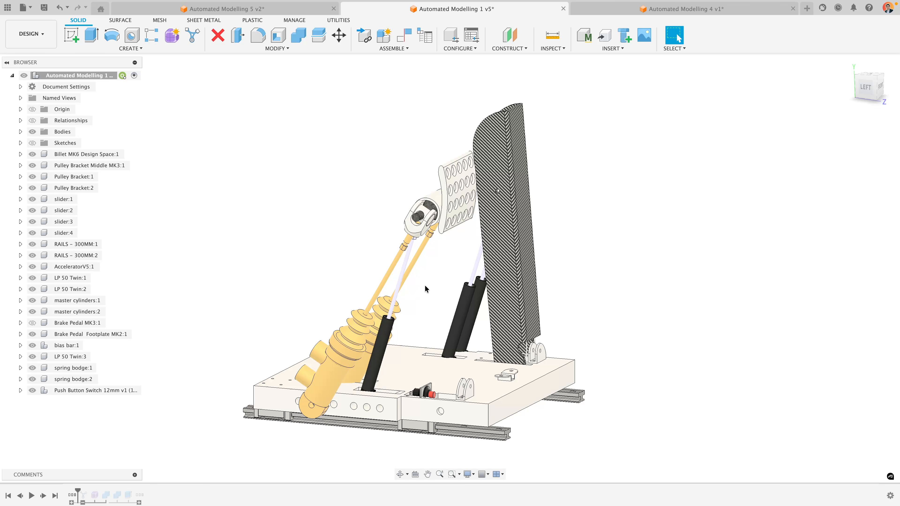
middle_click_drag(425, 285, 398, 286, "shift")
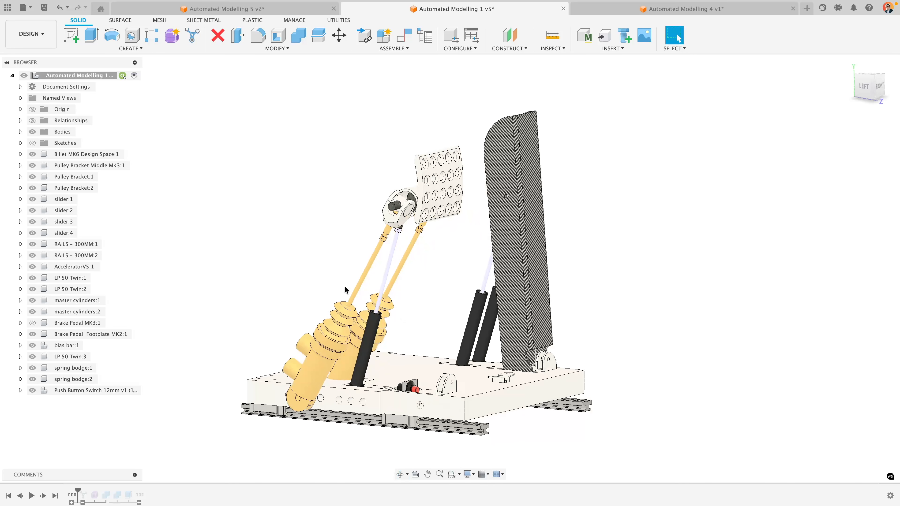
middle_click_drag(428, 287, 489, 222, "shift")
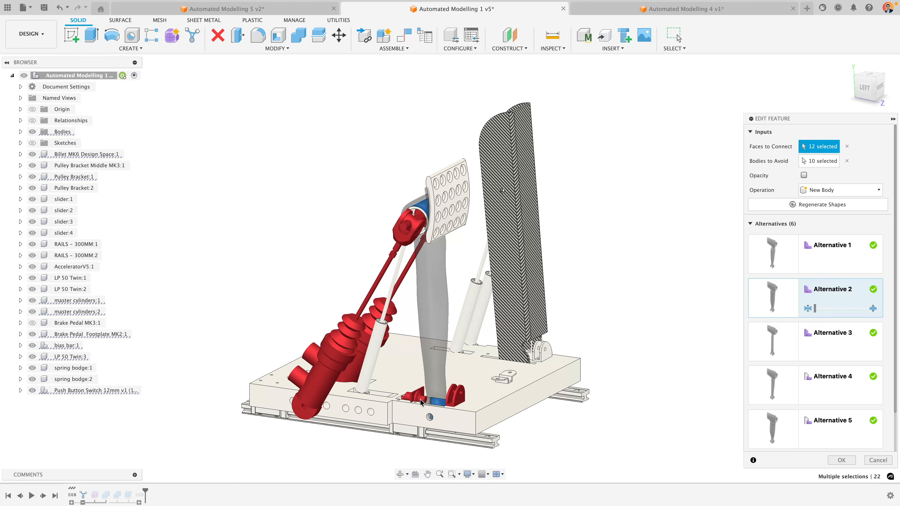
middle_click_drag(466, 318, 498, 213, "shift")
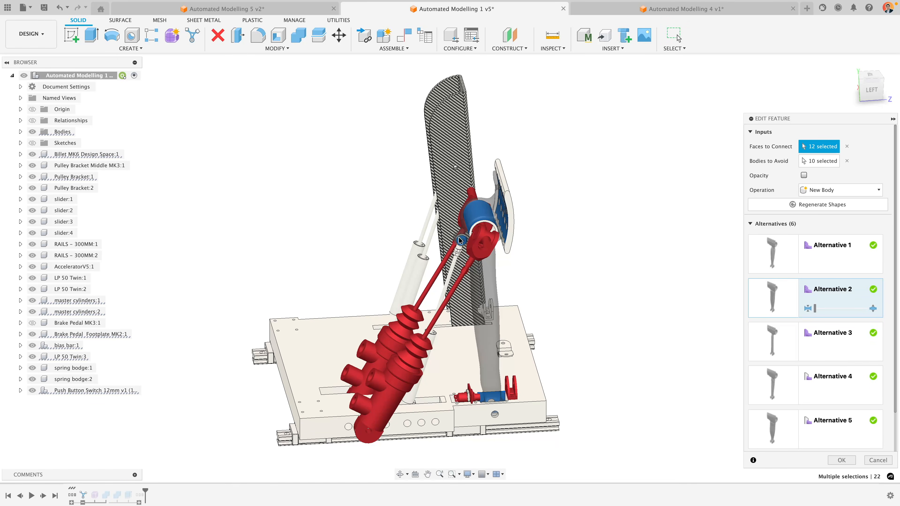
key("Escape")
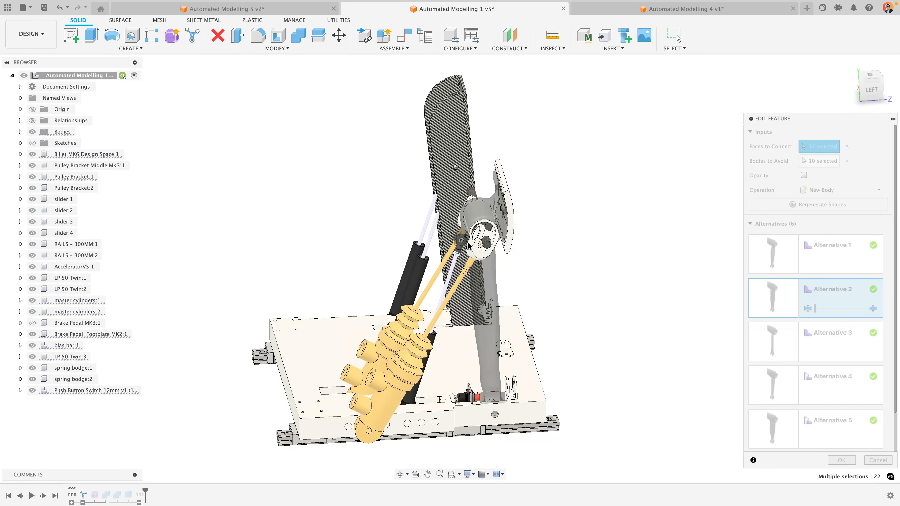
middle_click_drag(469, 245, 477, 246, "shift")
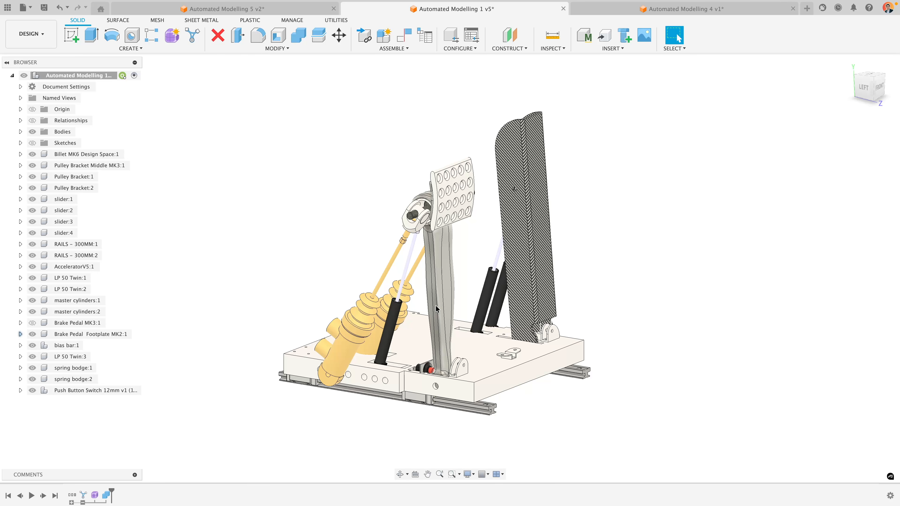
Start a new form to review the available primitive shapes and finish it without adding geometry
left_click(175, 40)
left_click(139, 50)
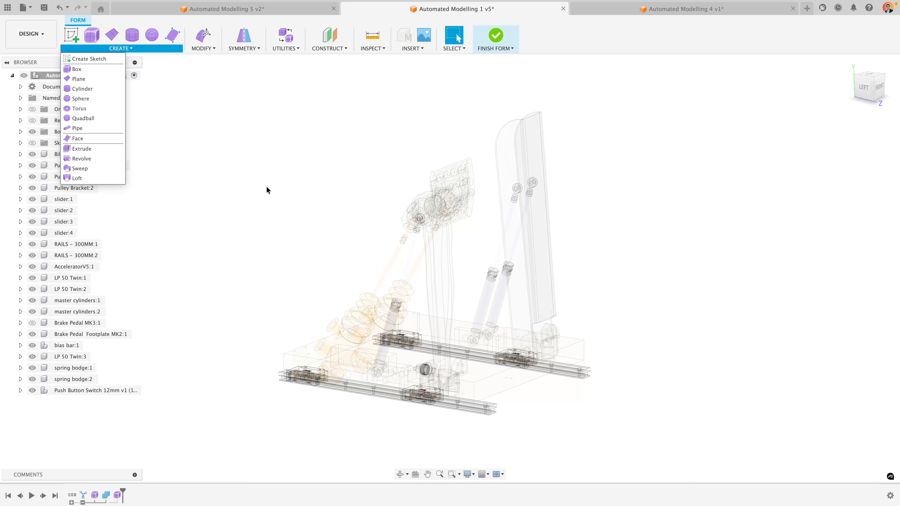
left_click(165, 49)
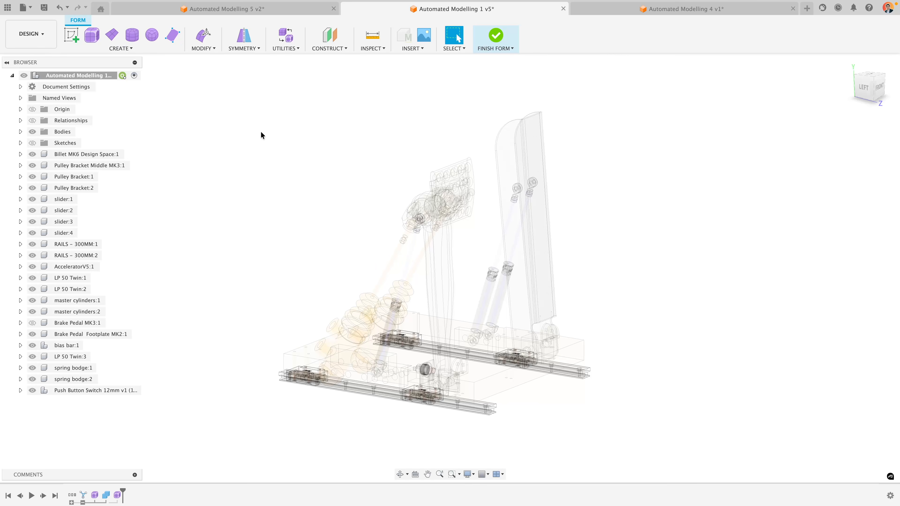
left_click(496, 42)
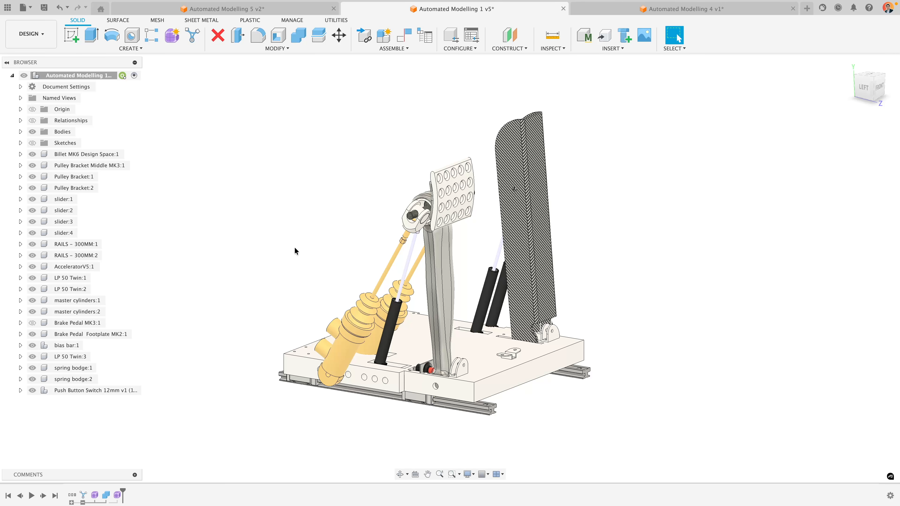
Open the brake pedal's organic form for editing and select the band of faces around the middle of the pedal arm in the left view
right_click(95, 496)
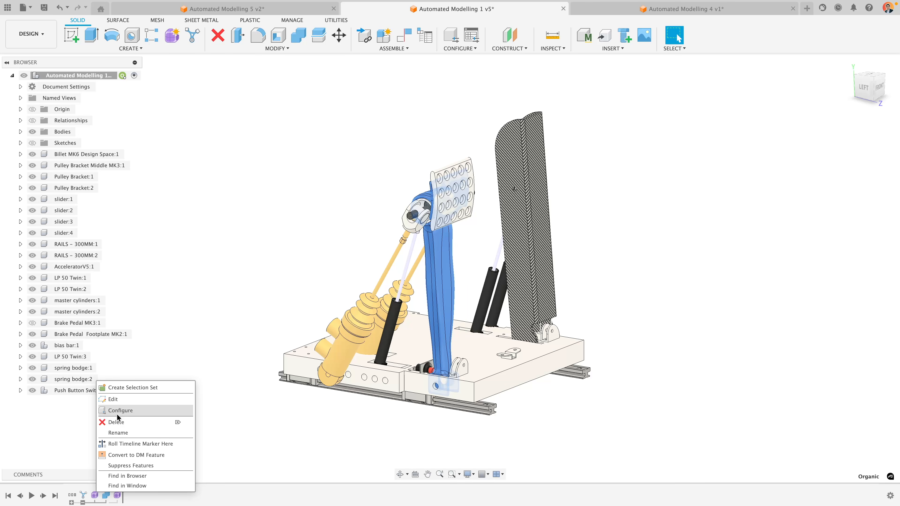
left_click(116, 400)
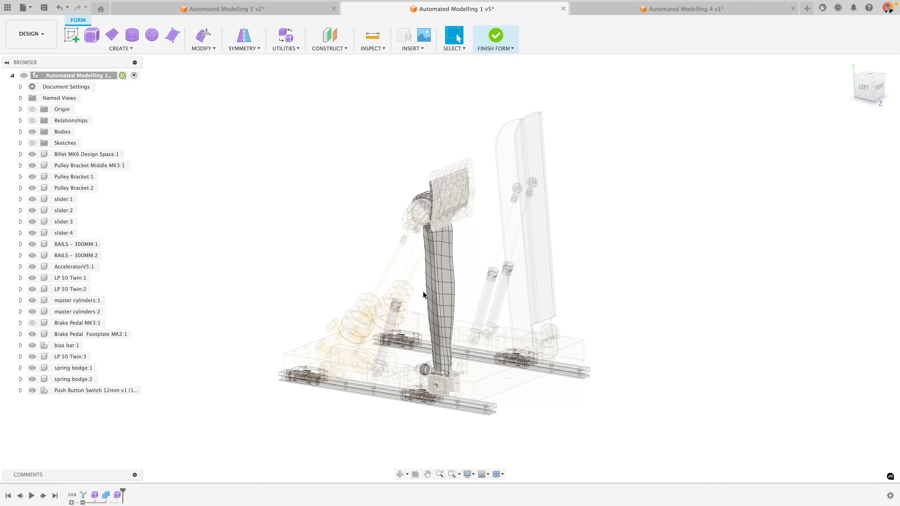
mouse_move(423, 291)
middle_mouse_down("shift")
mouse_move(425, 255)
mouse_move(420, 300)
middle_mouse_up("shift")
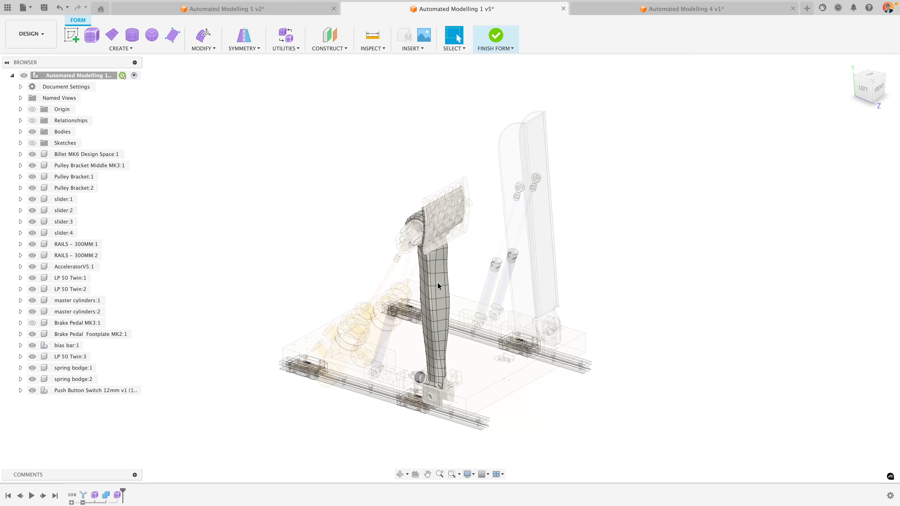
middle_click_drag(412, 269, 425, 268, "shift")
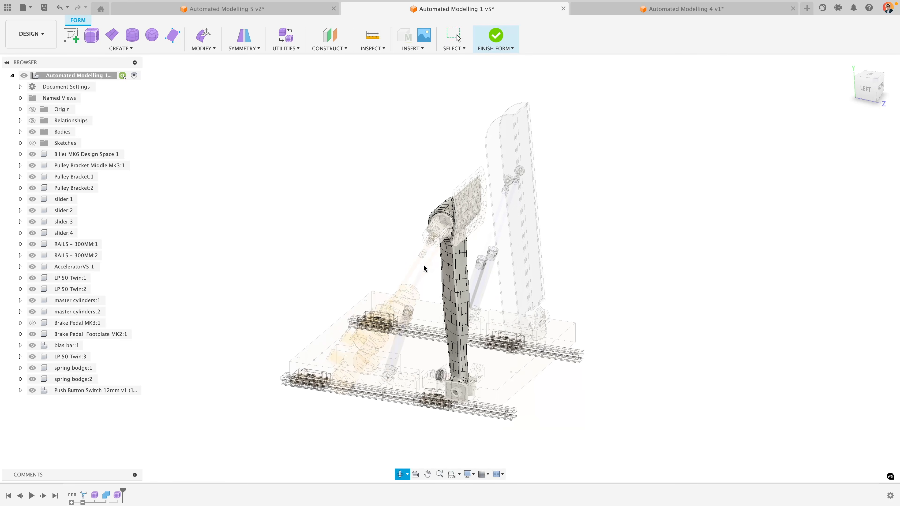
left_click(866, 89)
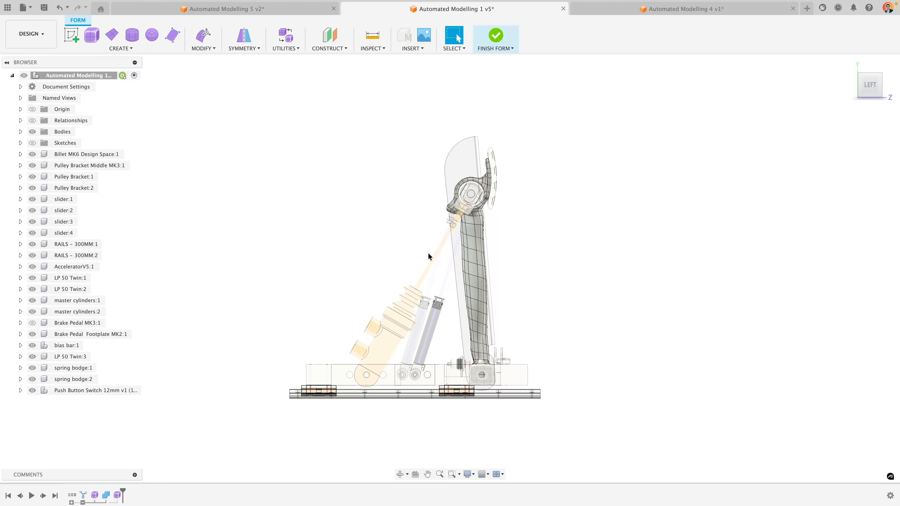
left_click_drag(427, 255, 529, 302)
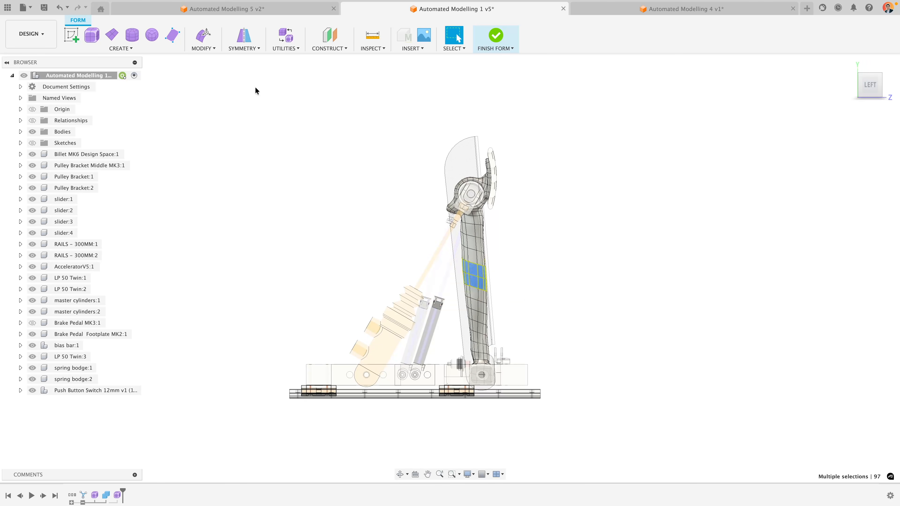
Bend the pedal arm by moving the selected faces -30 mm horizontally with Edit Form, using Soft Modification with a face count of 6
left_click(203, 41)
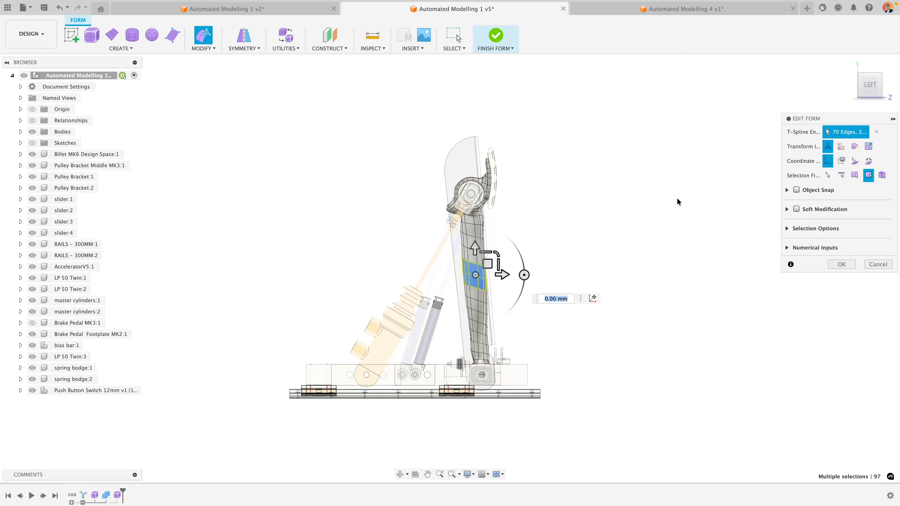
left_click(797, 209)
left_click(841, 224)
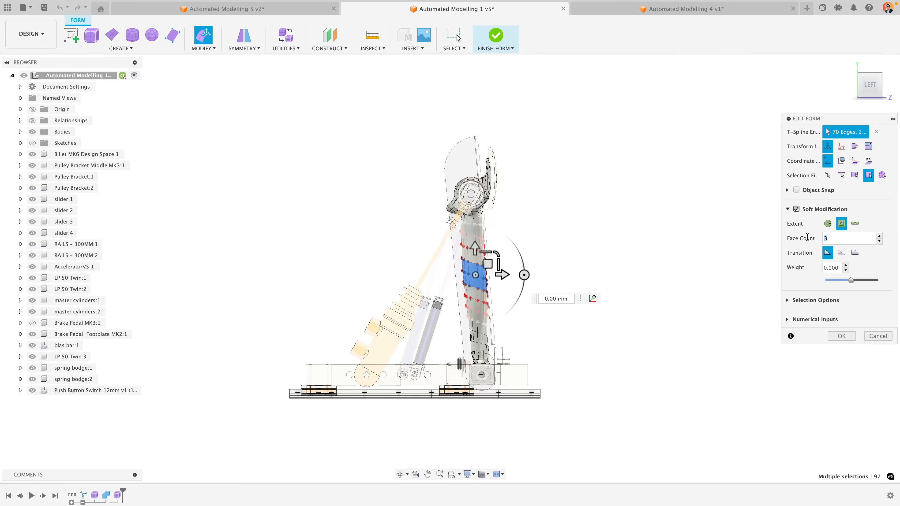
type("6")
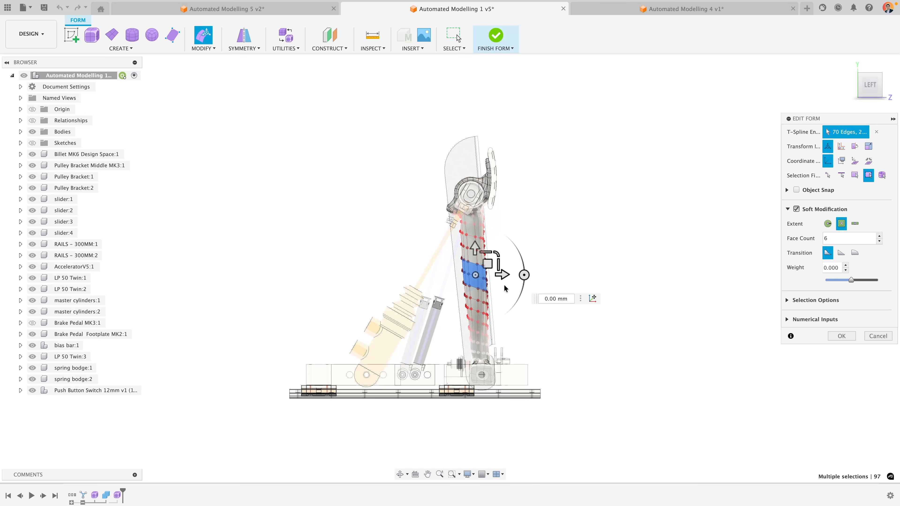
left_click_drag(506, 278, 480, 278)
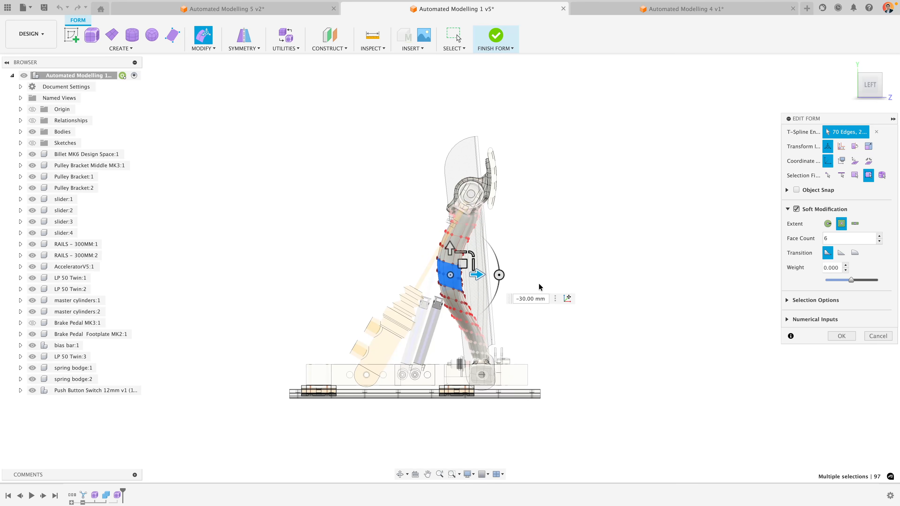
mouse_move(521, 287)
middle_mouse_down("shift")
mouse_move(435, 282)
mouse_move(496, 295)
mouse_move(534, 287)
mouse_move(503, 288)
middle_mouse_up("shift")
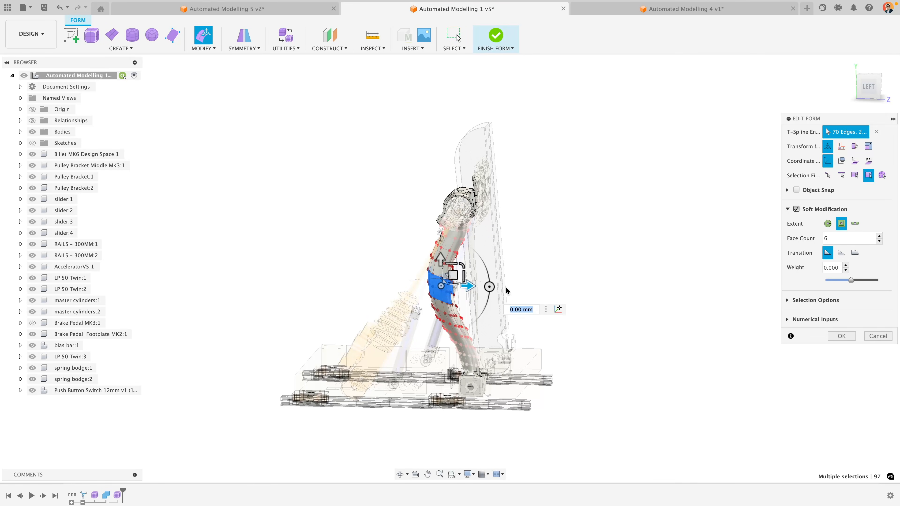
left_click(847, 335)
left_click(545, 296)
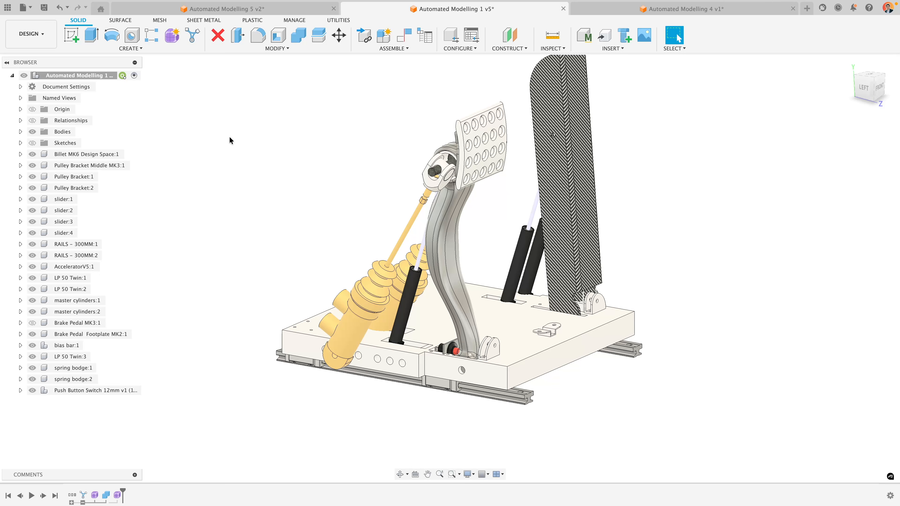
Switch to the Generative Design workspace and review the brake pedal study's preserve and obstacle geometry around the bent arm
left_click(39, 44)
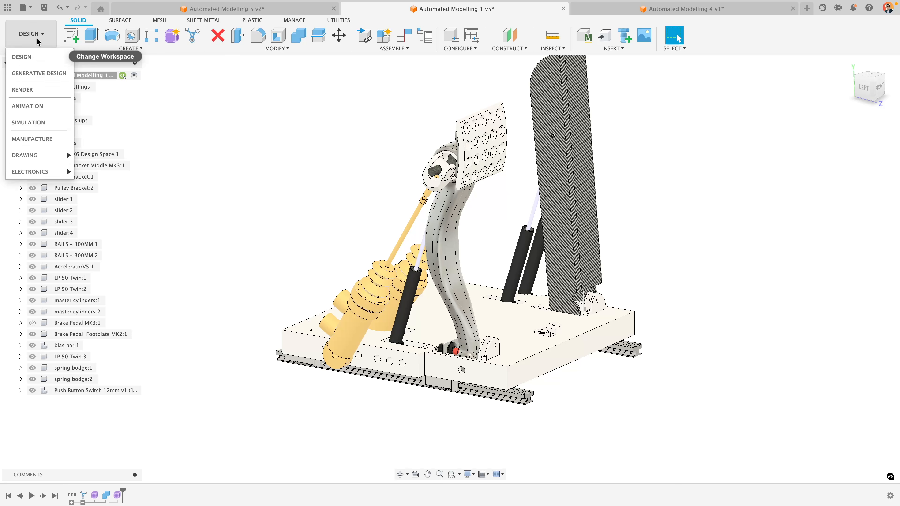
left_click(42, 73)
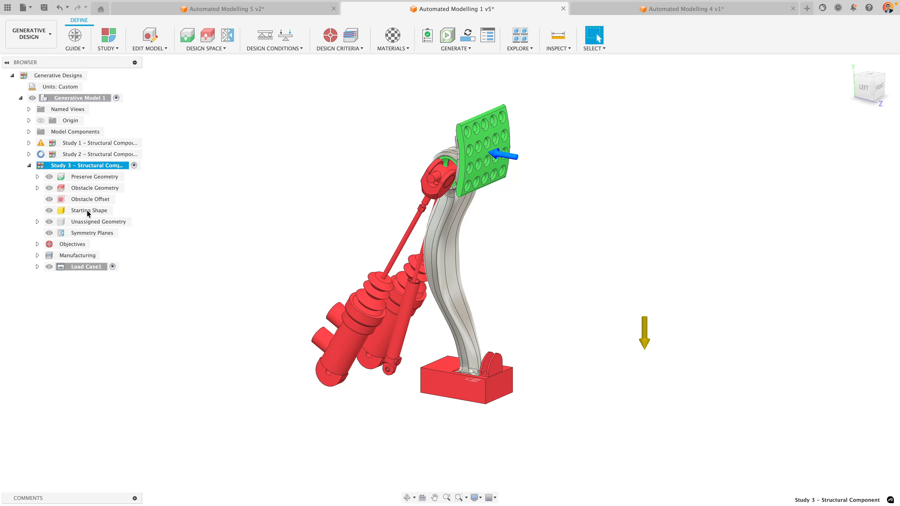
left_click(118, 215)
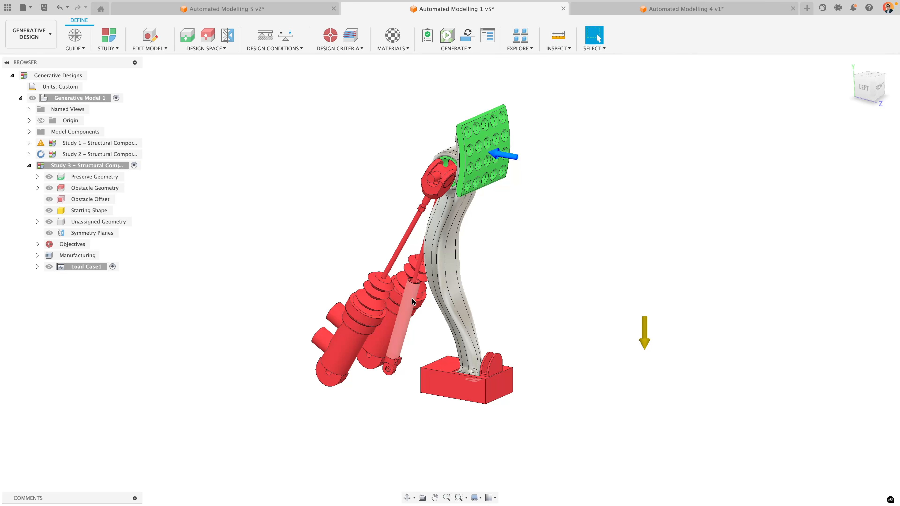
middle_click_drag(411, 298, 395, 304, "shift")
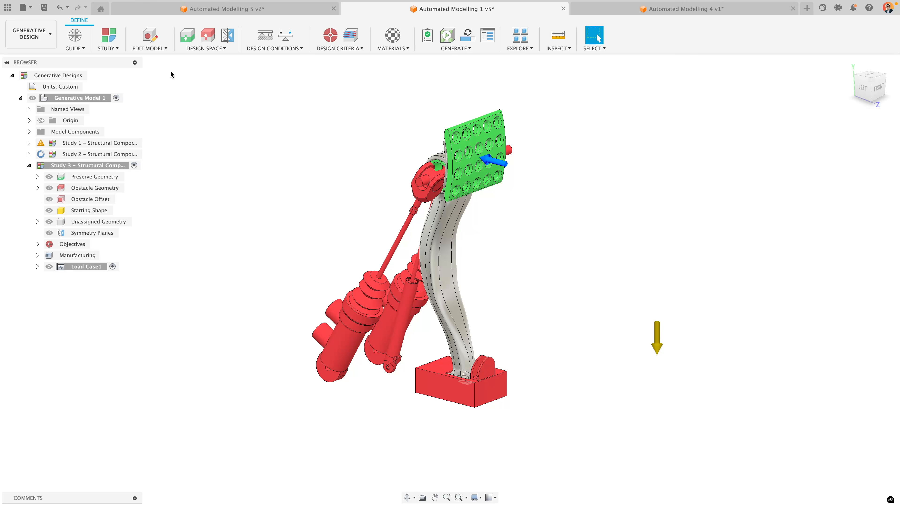
Assign the bent pedal arm body as the study's starting shape with the Remove Material option
left_click(223, 49)
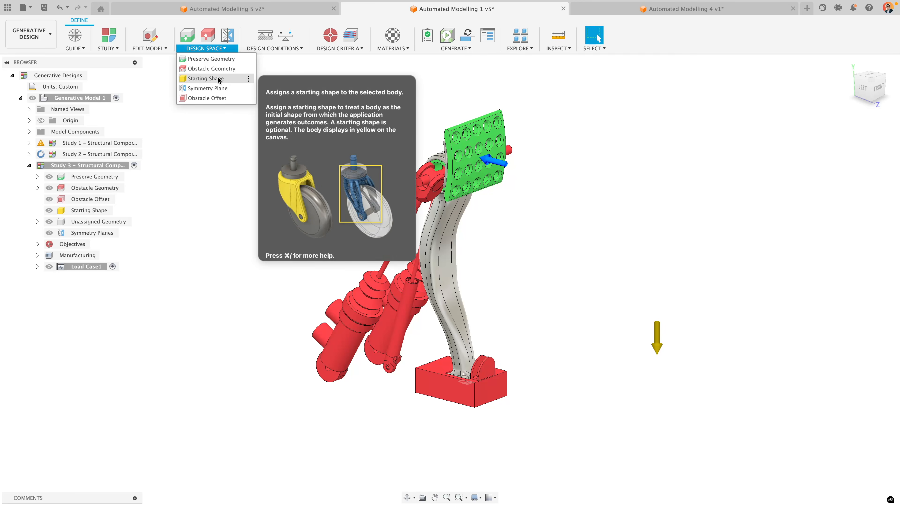
left_click(229, 78)
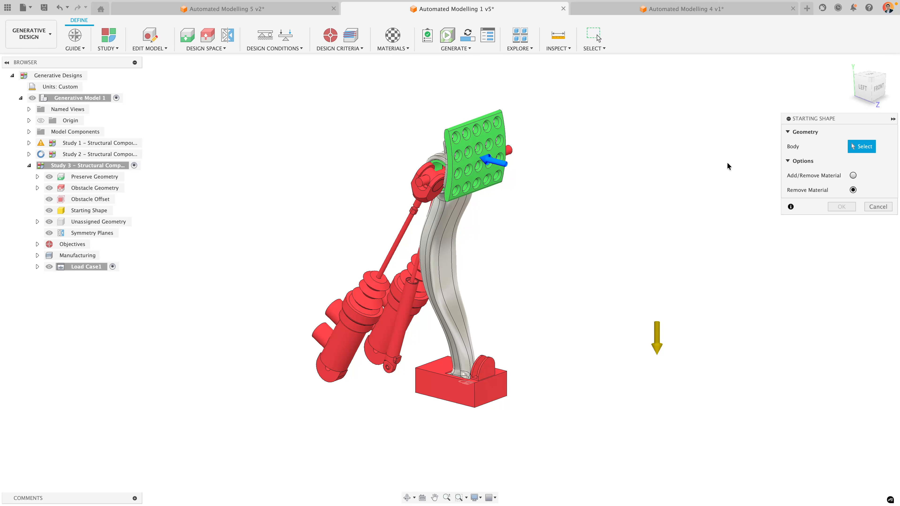
left_click(441, 254)
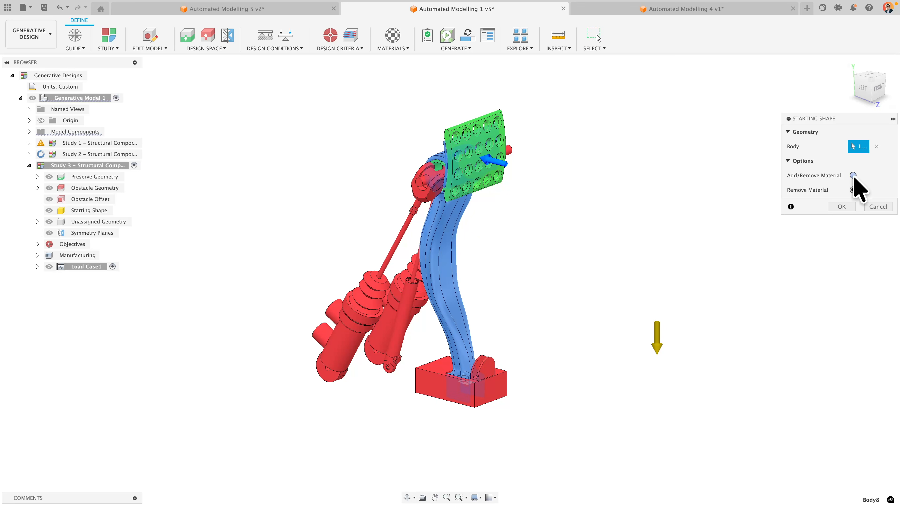
mouse_move(853, 179)
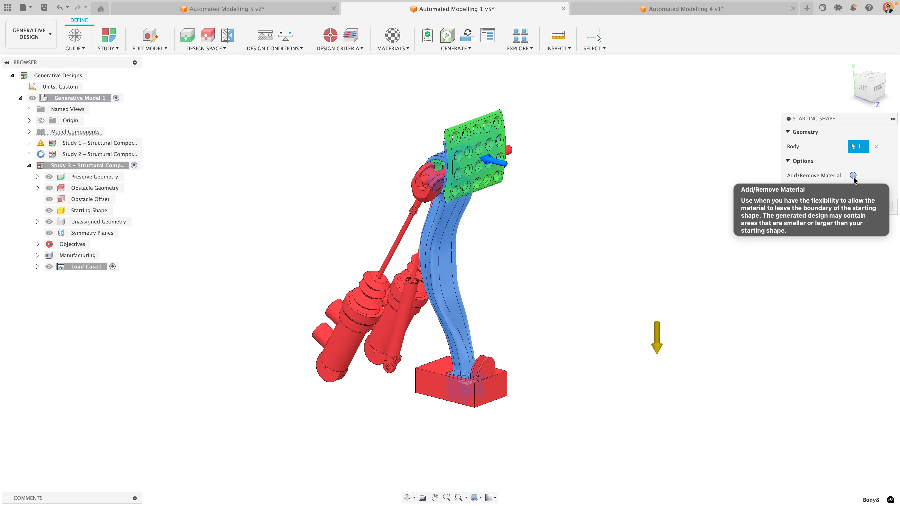
left_click_drag(846, 119, 776, 117)
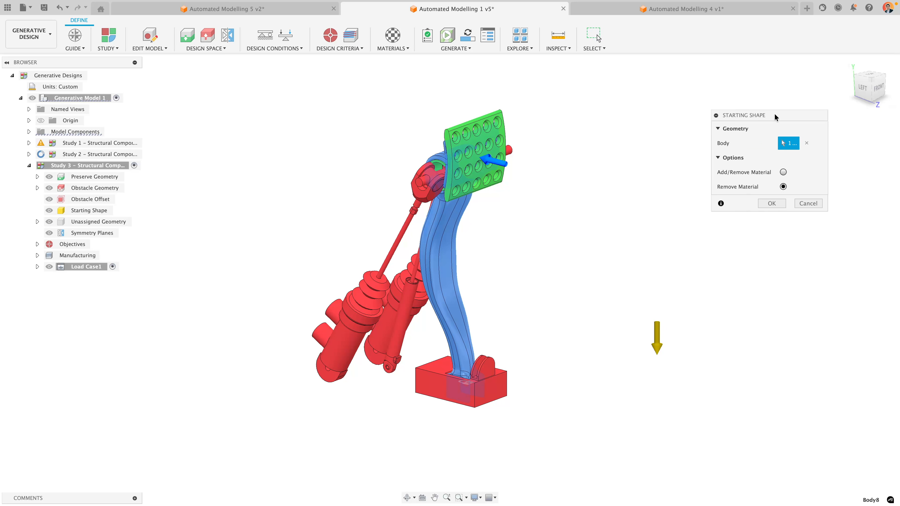
mouse_move(786, 189)
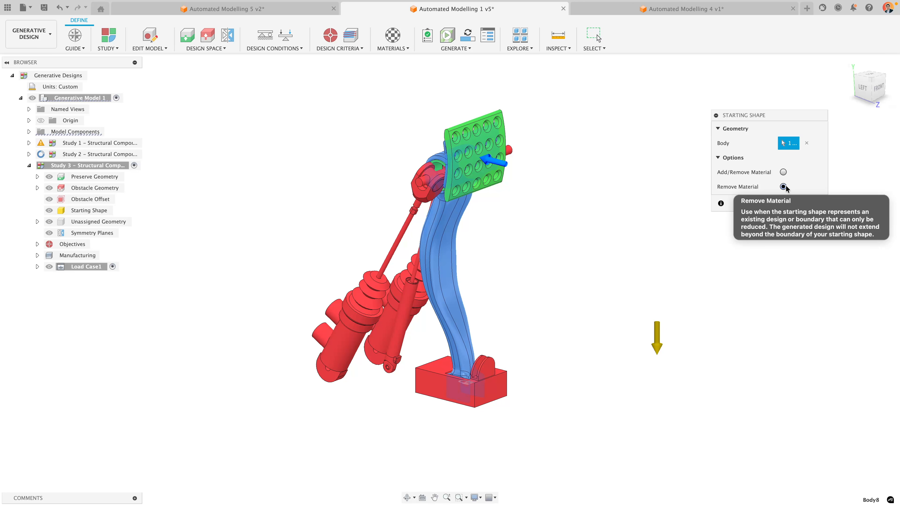
left_click(771, 202)
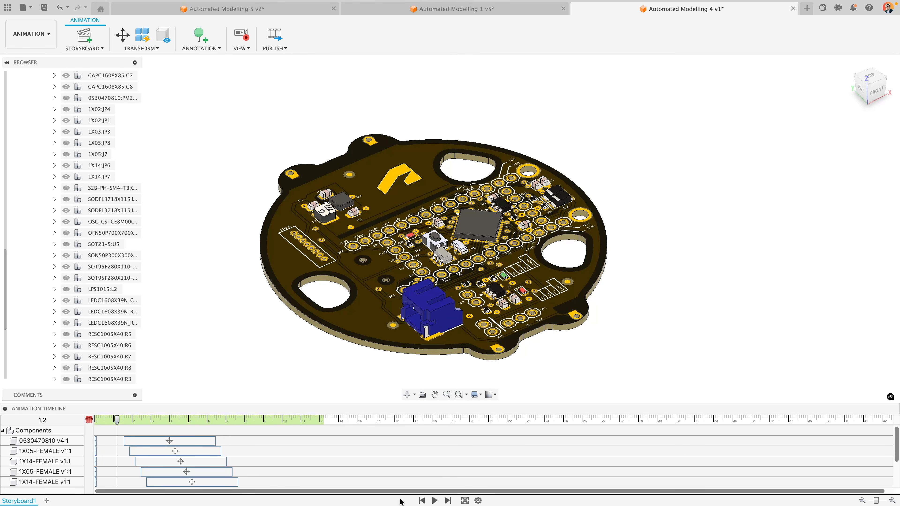
Play the circuit board's component assembly animation, pause it once the connectors are in place, and return to the Design workspace
left_click(434, 501)
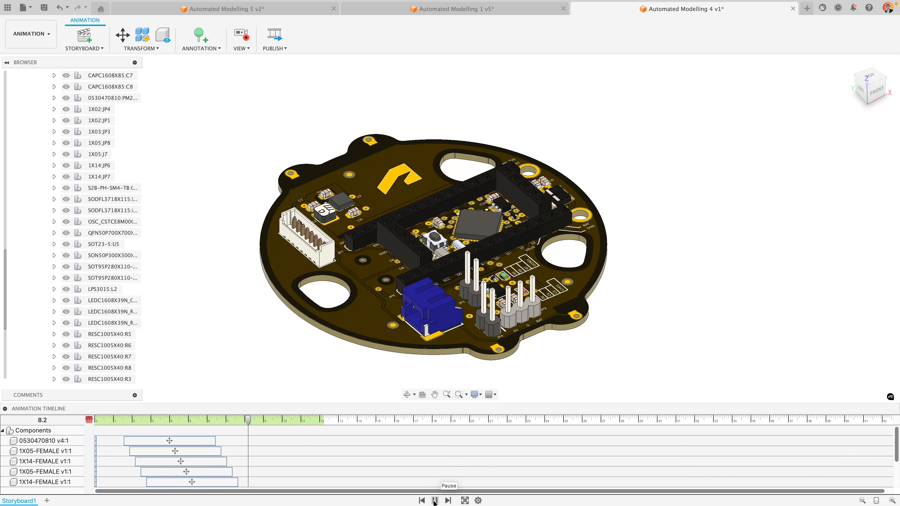
left_click(435, 500)
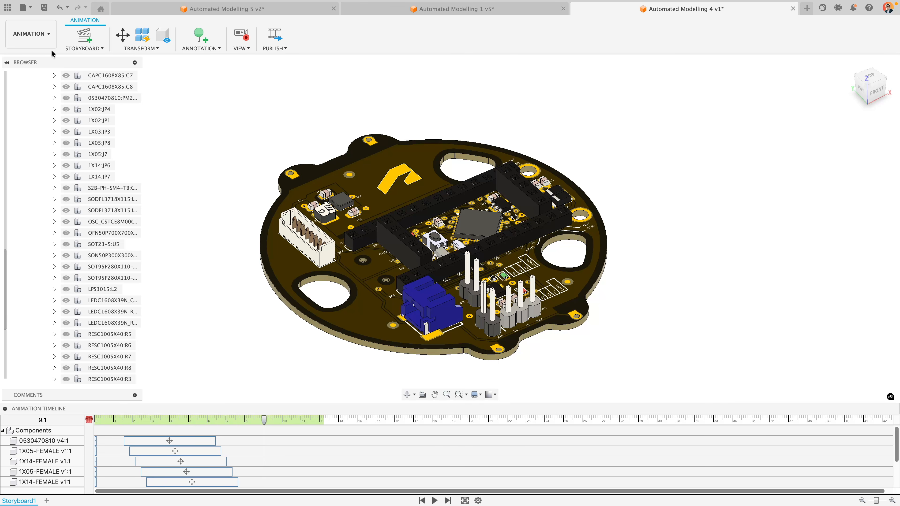
left_click(45, 46)
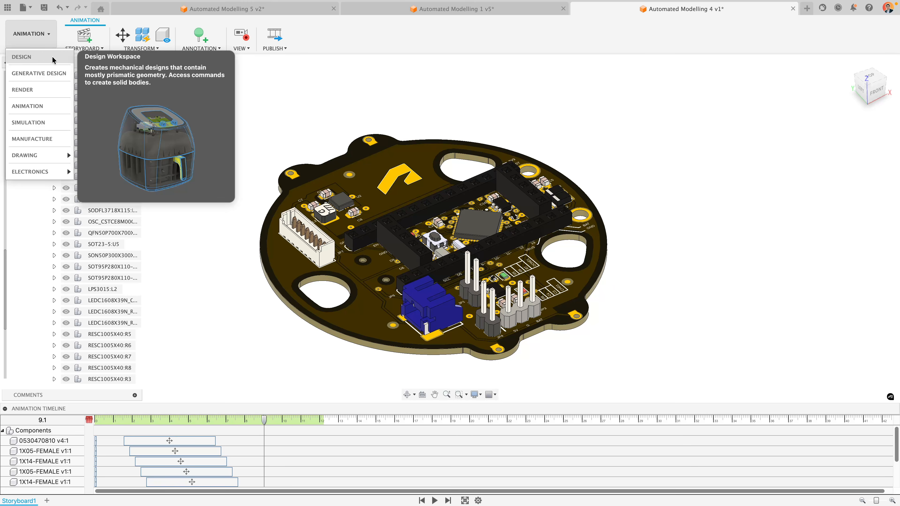
left_click(45, 57)
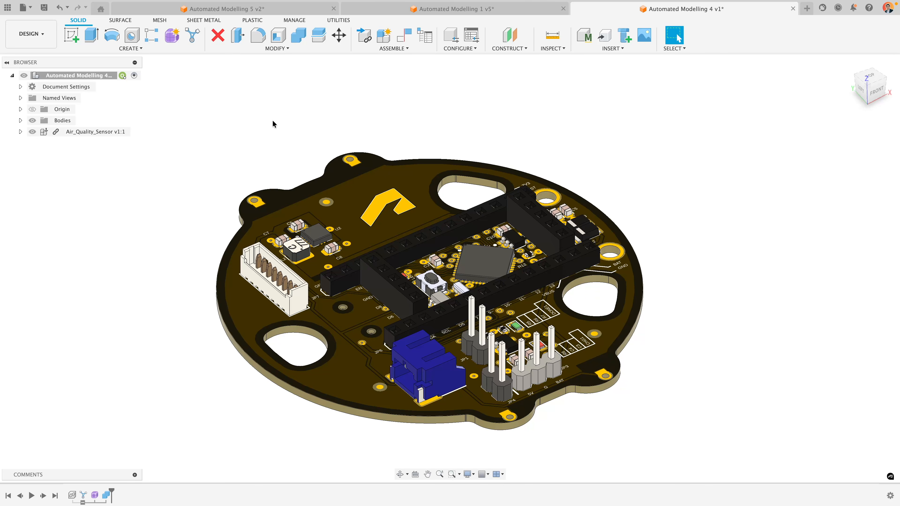
Open the circuit board's Automated Modeling feature for editing and select Alternative 2
right_click(84, 495)
left_click(106, 407)
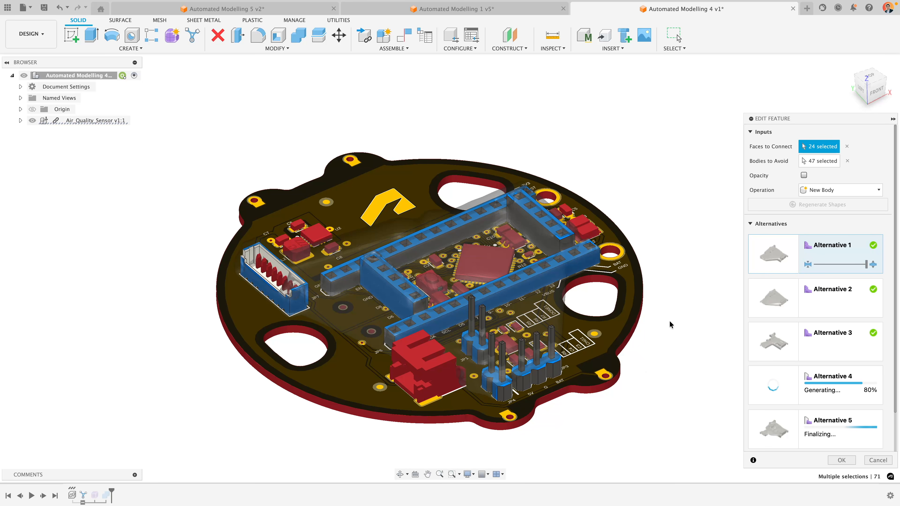
left_click(830, 309)
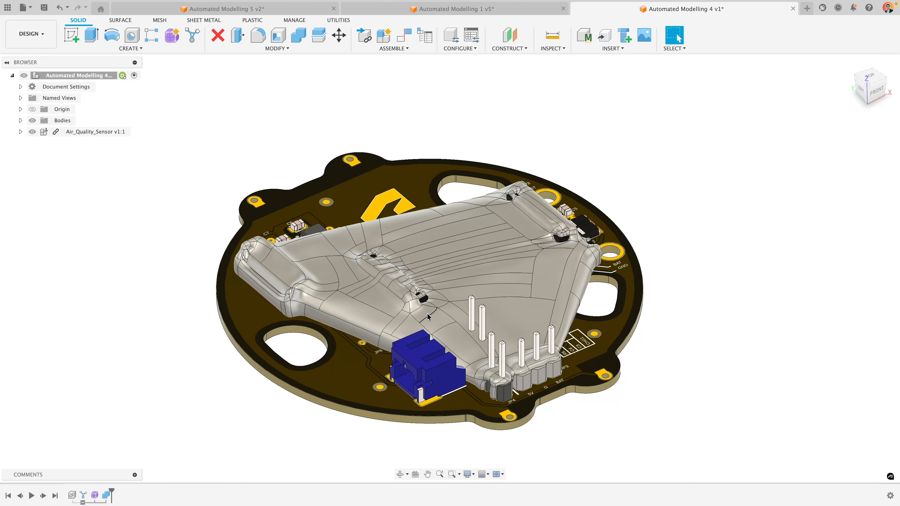
Hide the Air_Quality_Sensor component to isolate the cover body
mouse_move(428, 317)
middle_mouse_down("shift")
mouse_move(365, 312)
mouse_move(428, 314)
middle_mouse_up("shift")
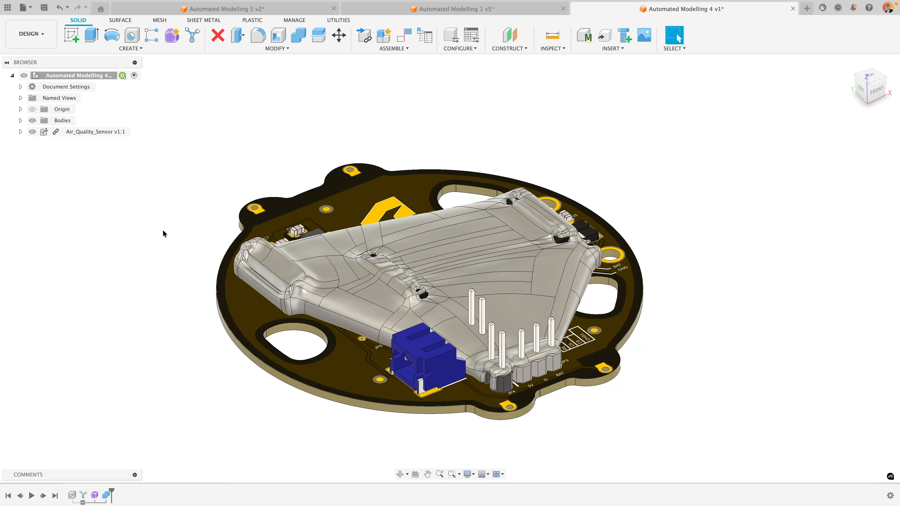
left_click(20, 120)
left_click(32, 143)
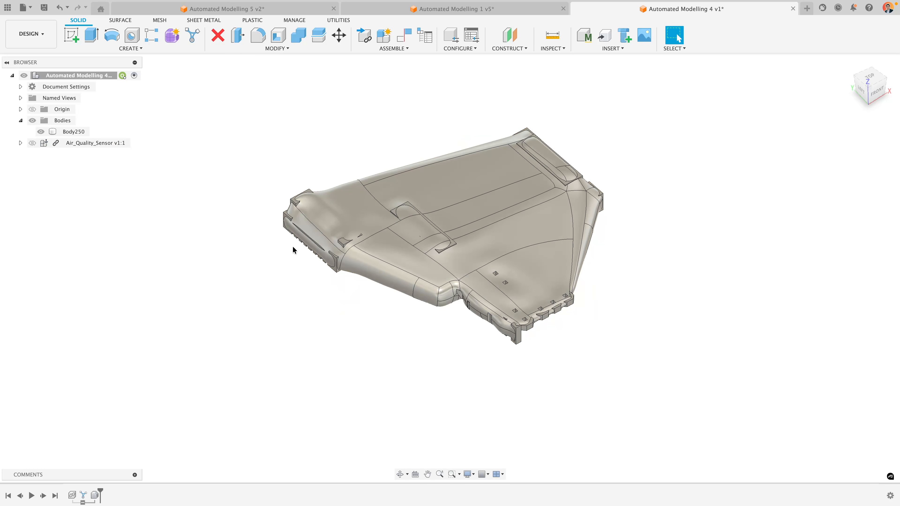
Examine the cover body's underside recesses and its fit over the board's headers and connectors
middle_click_drag(360, 297, 497, 156, "shift")
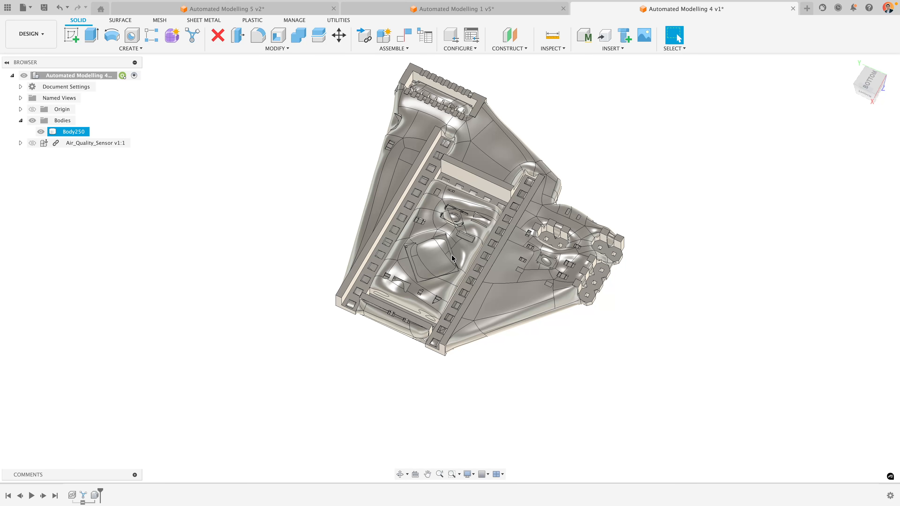
left_click(869, 81)
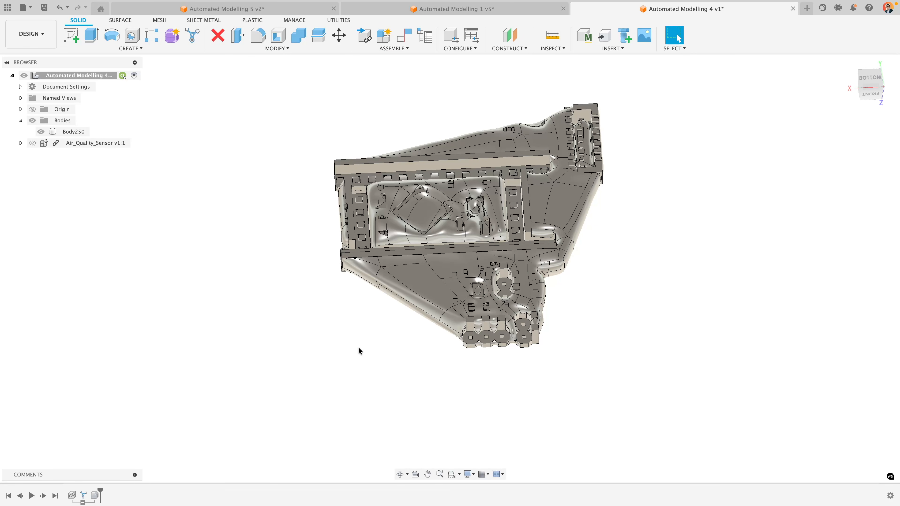
left_click(394, 314)
middle_click_drag(393, 314, 445, 276, "shift")
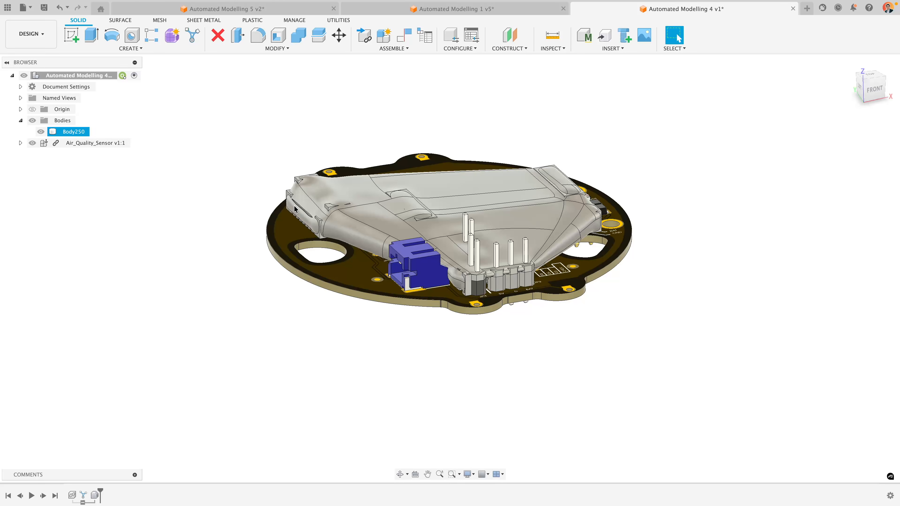
scroll(292, 210, "up", 3)
middle_click_drag(291, 207, 305, 252, "shift")
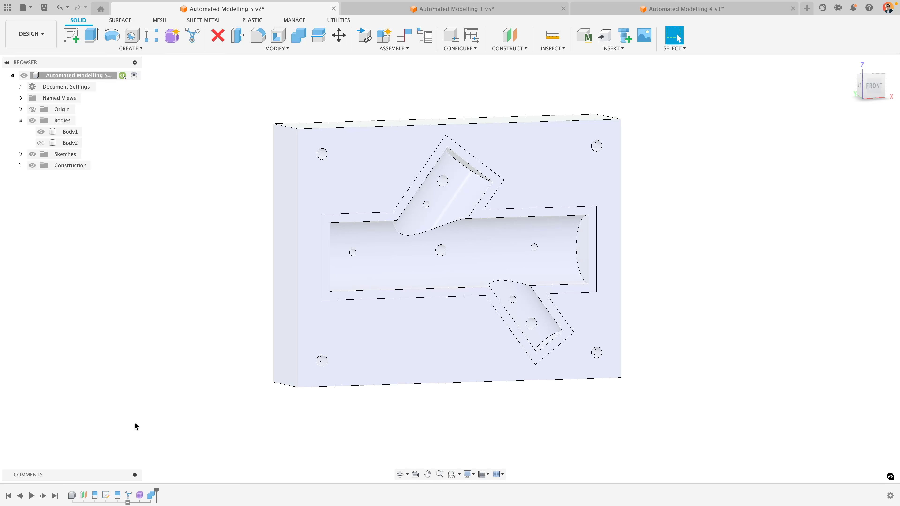
Open the mold block's Automated Modeling feature for editing and examine its faces to connect and the channel shape of Alternative 1
right_click(127, 496)
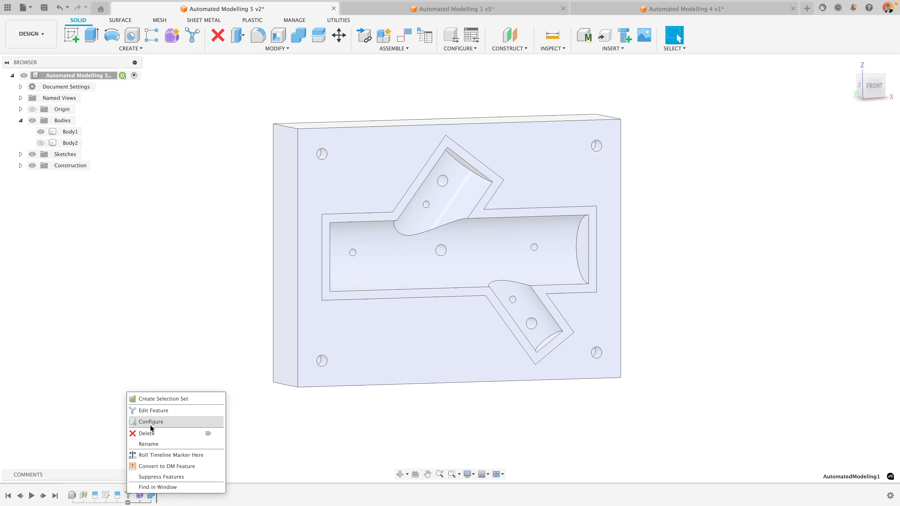
left_click(153, 411)
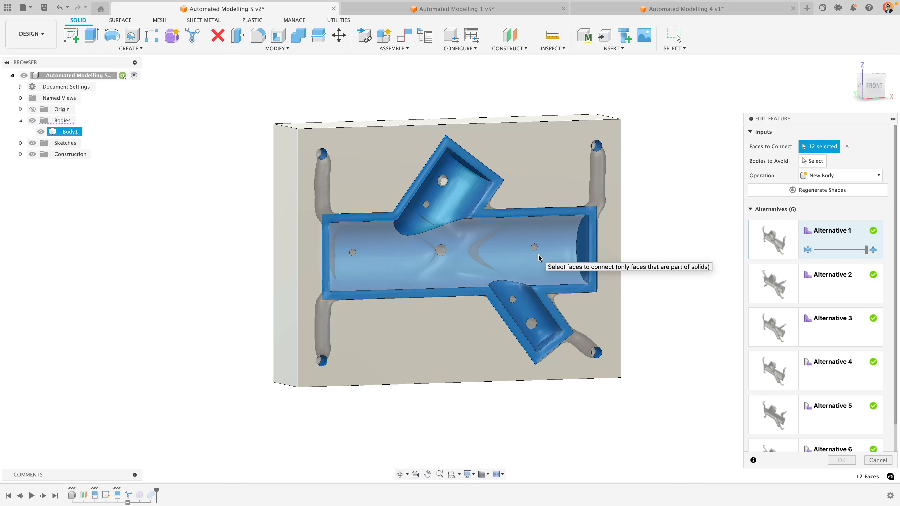
middle_click_drag(538, 254, 534, 284, "shift")
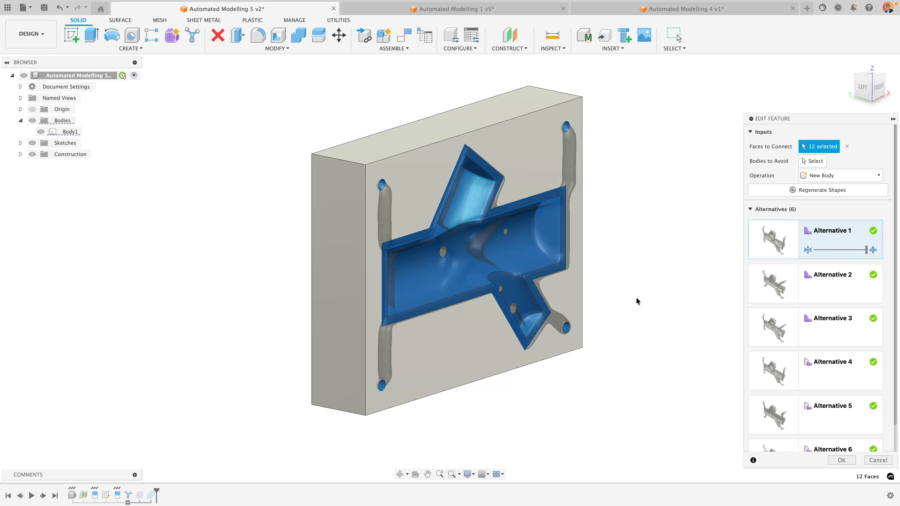